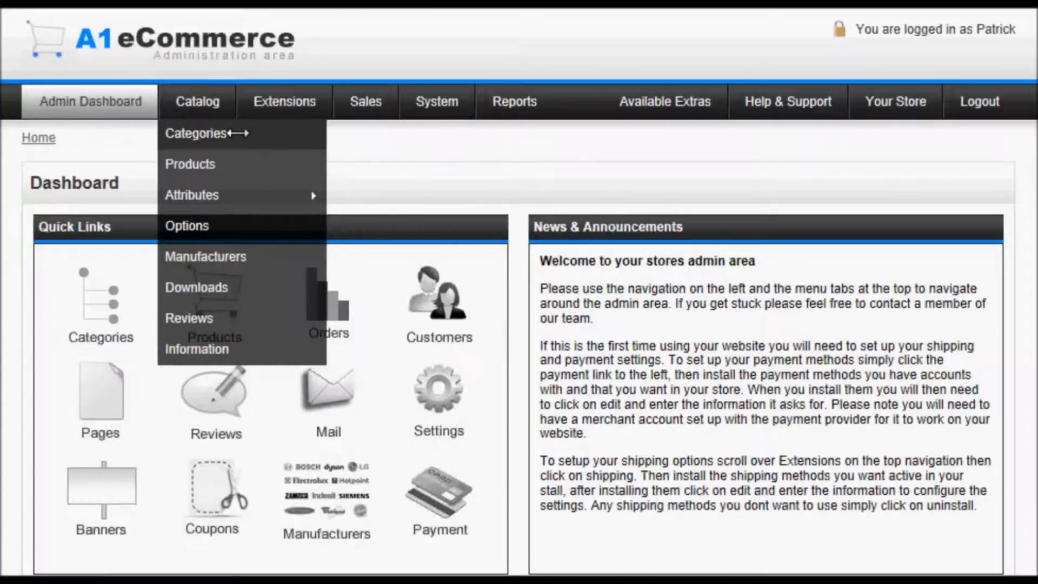
Open the store catalog's list of product categories
click(238, 133)
drag(238, 133, 118, 302)
click(117, 293)
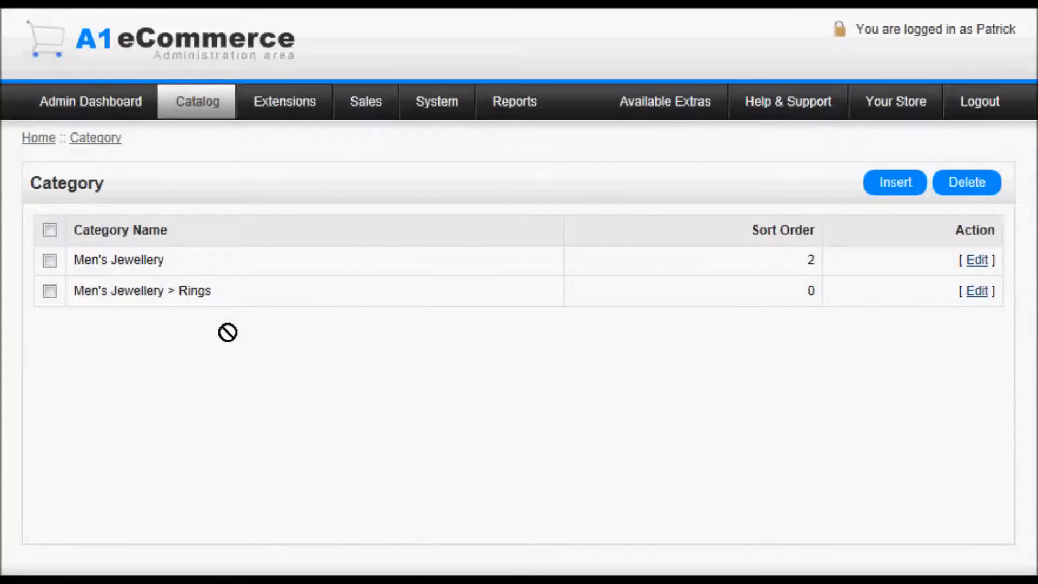
click(47, 260)
click(48, 290)
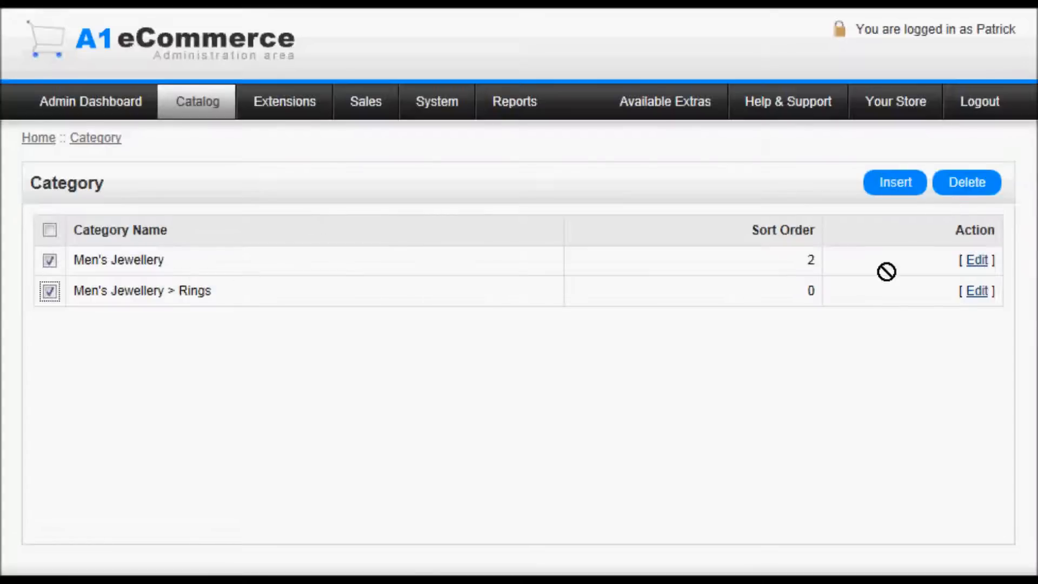
click(50, 291)
click(50, 260)
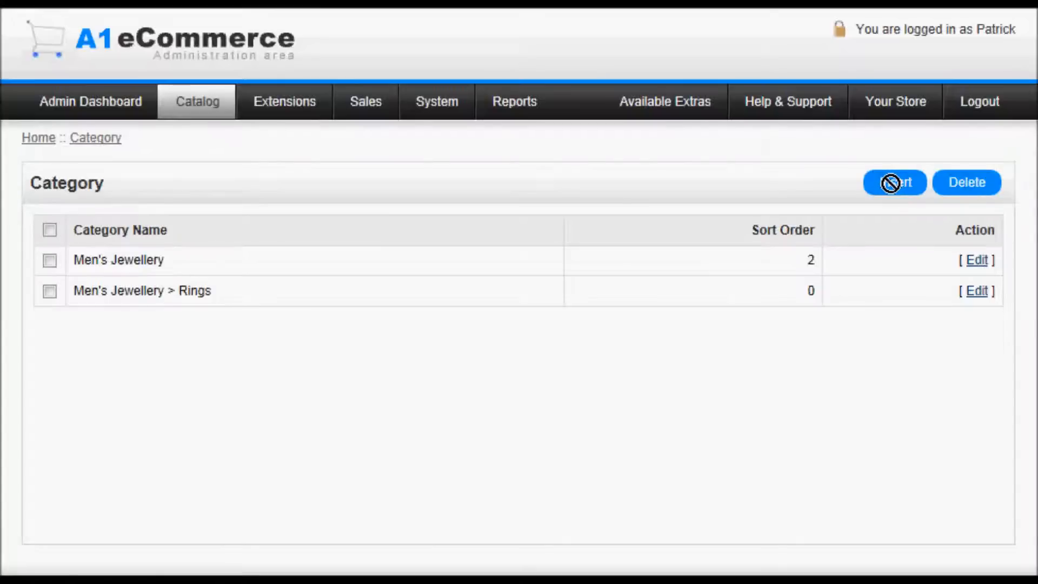
Start inserting a new category and make its Category Name field ready for entry
click(891, 183)
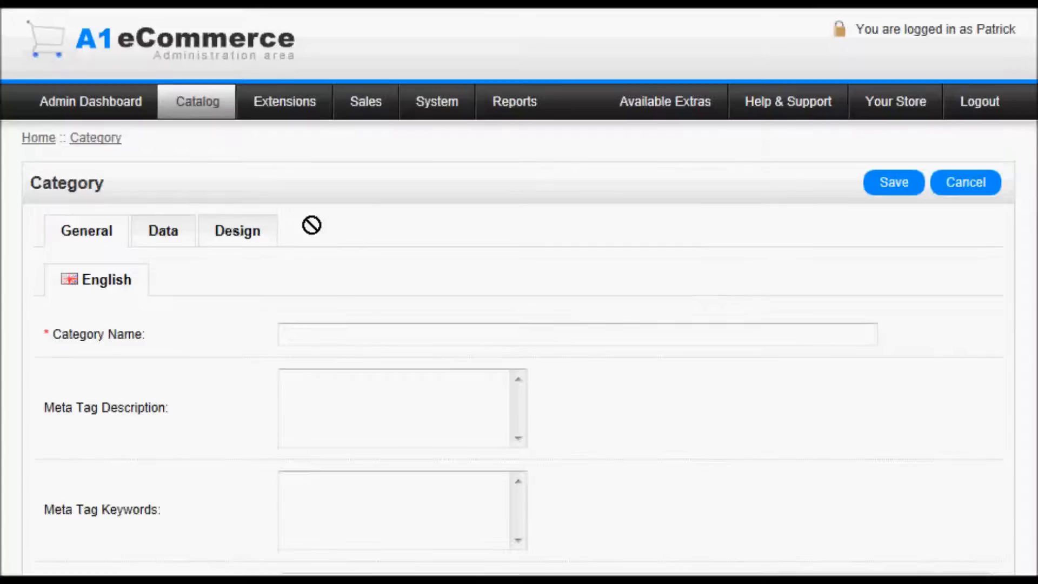
click(387, 341)
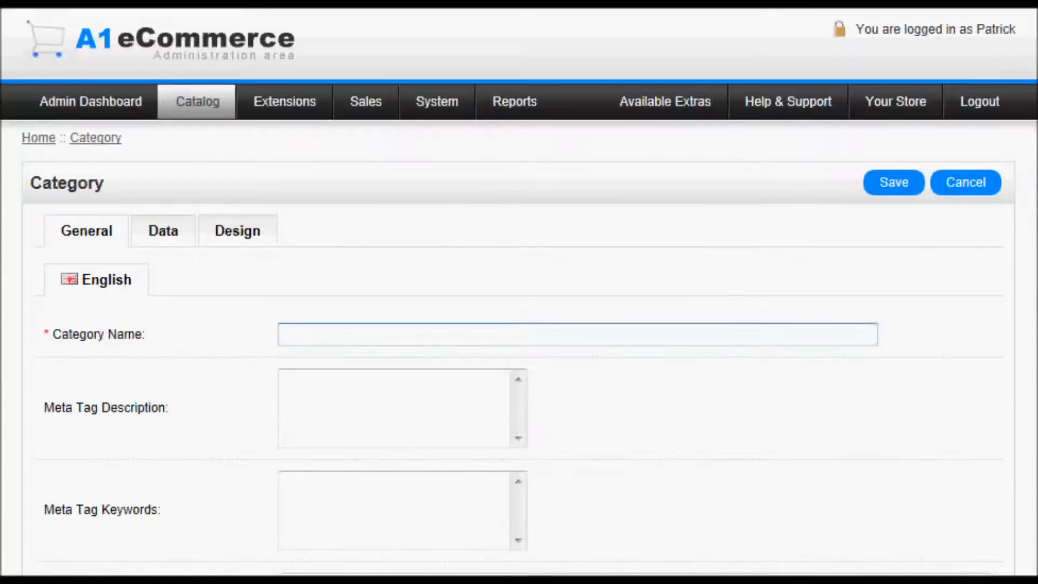
Examine the new category's general fields: name, meta tag description, meta tag keywords and description
scroll(811, 334, down, 1)
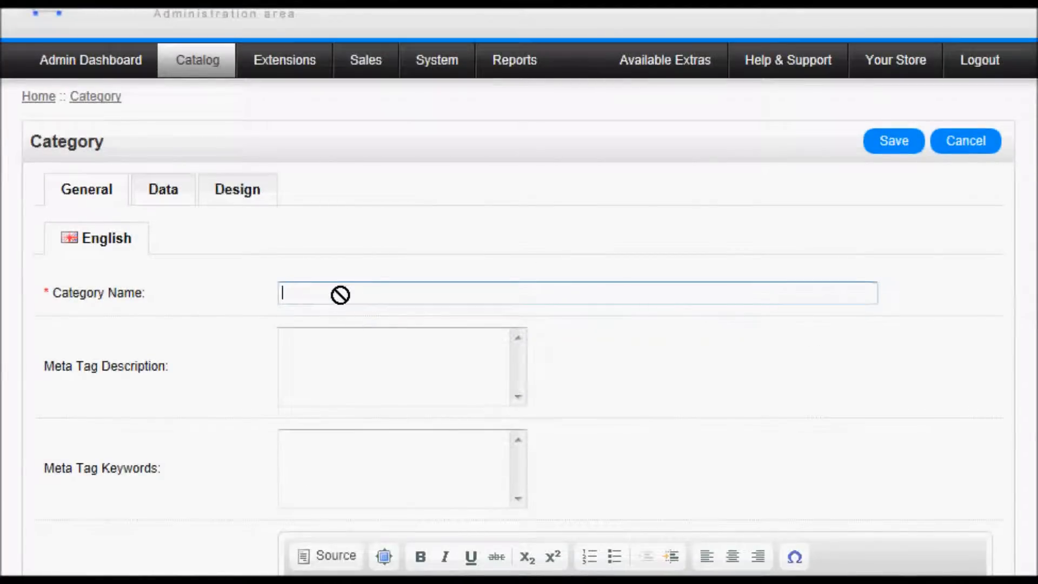
click(358, 348)
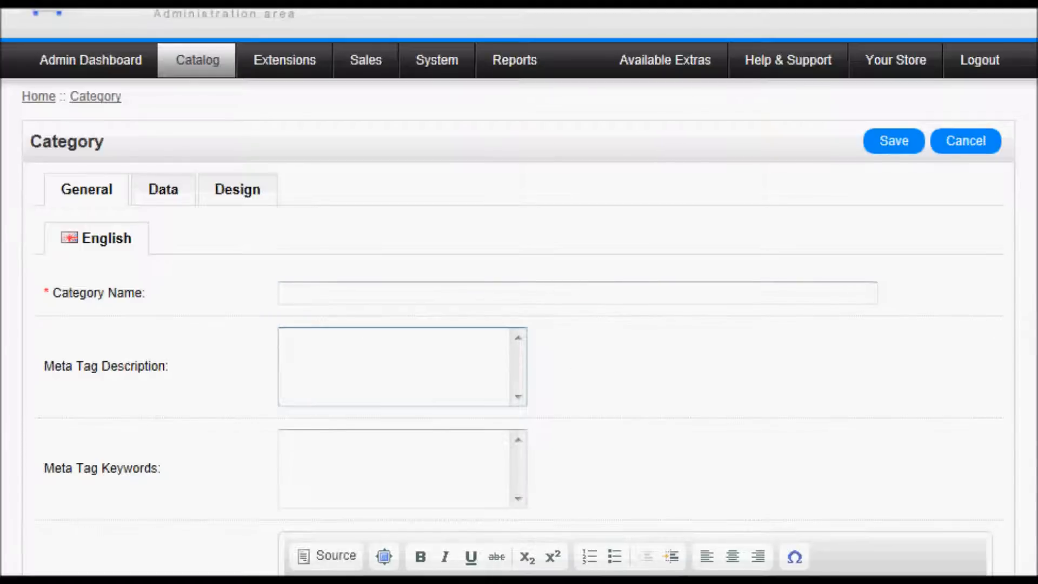
scroll(363, 396, down, 2)
click(364, 396)
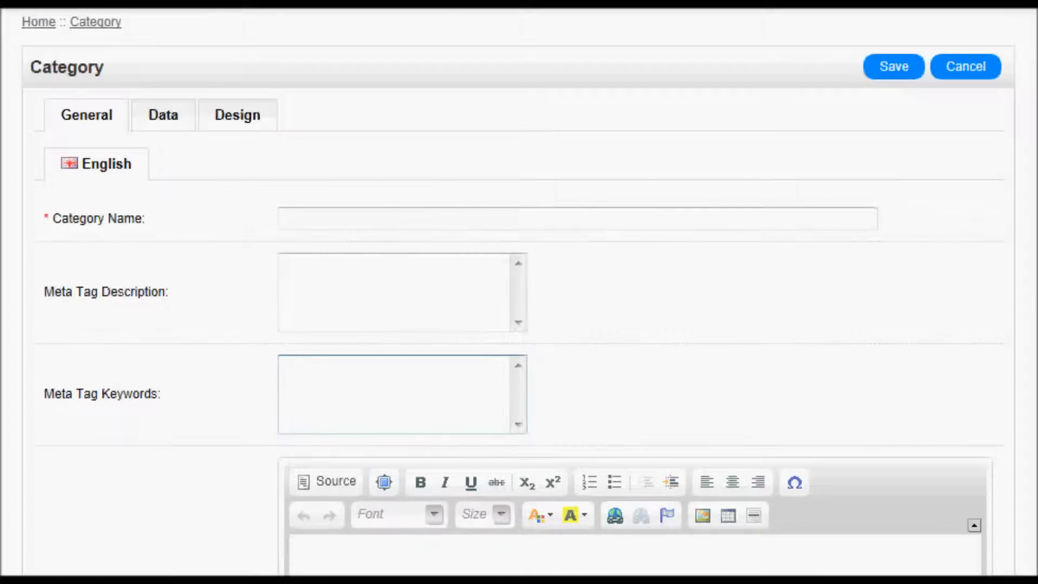
scroll(1029, 383, down, 3)
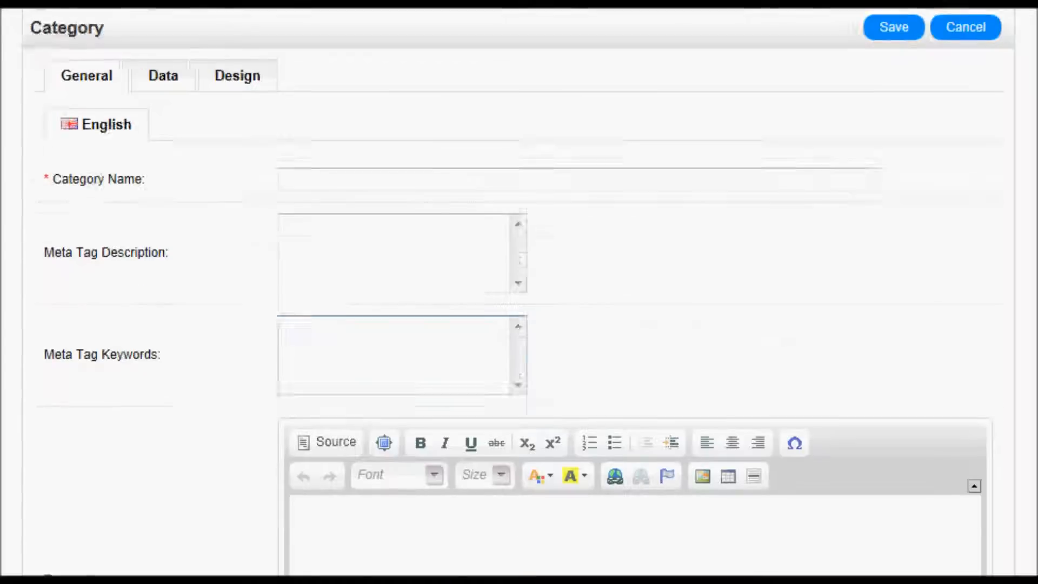
click(452, 404)
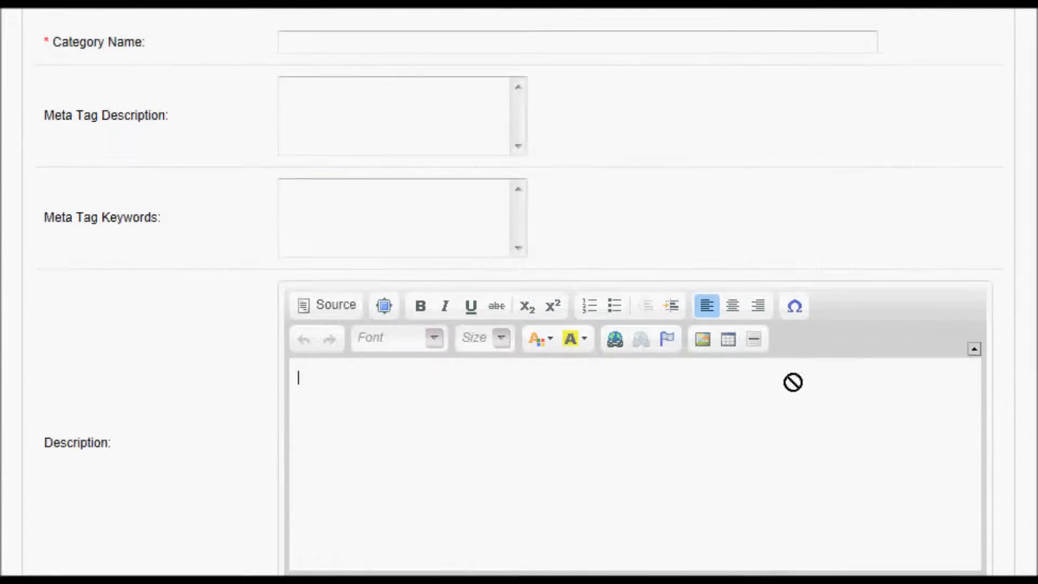
scroll(792, 380, down, 2)
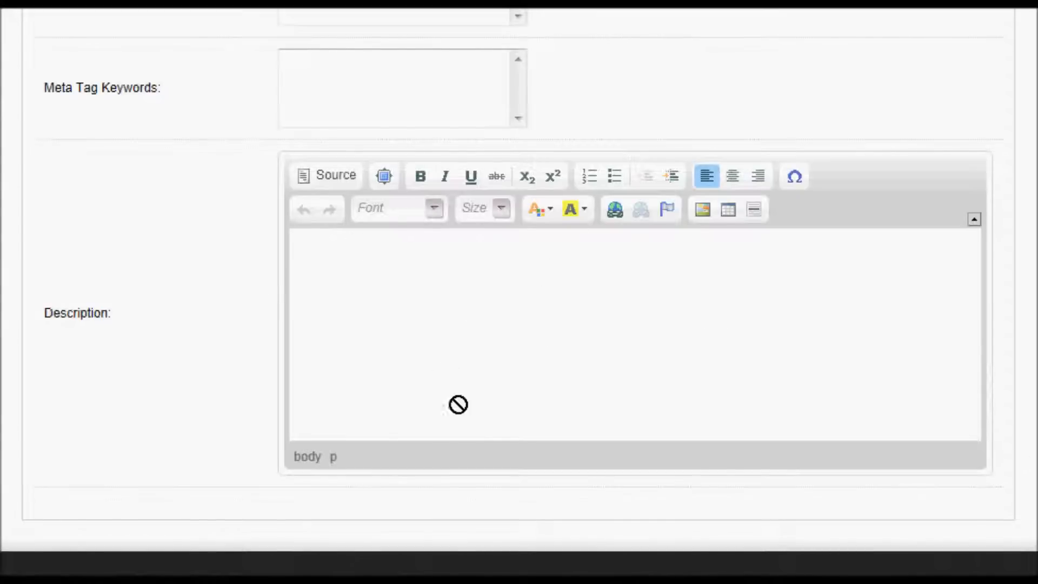
scroll(491, 234, up, 5)
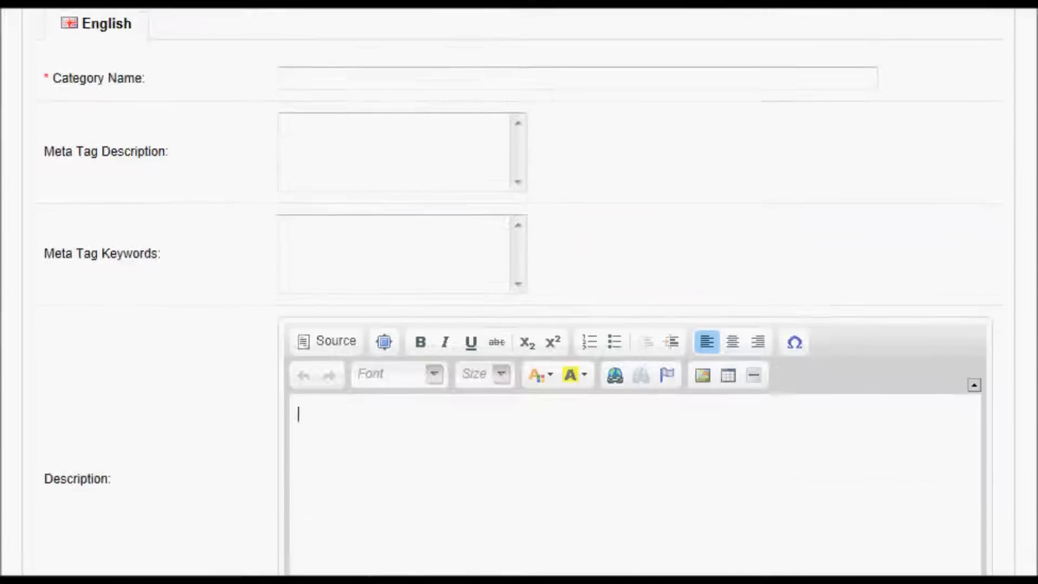
click(330, 215)
click(344, 331)
click(339, 243)
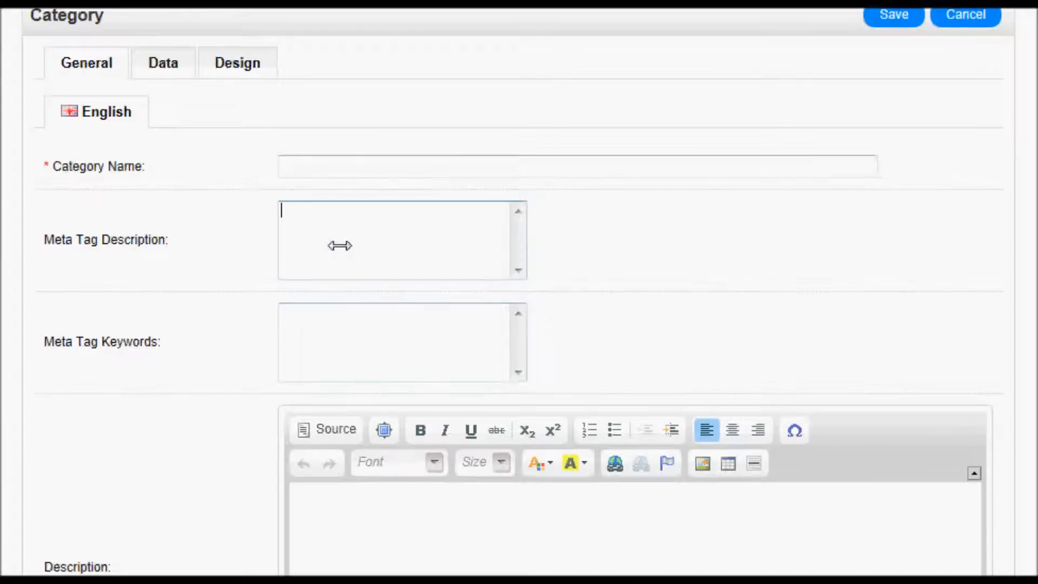
click(346, 336)
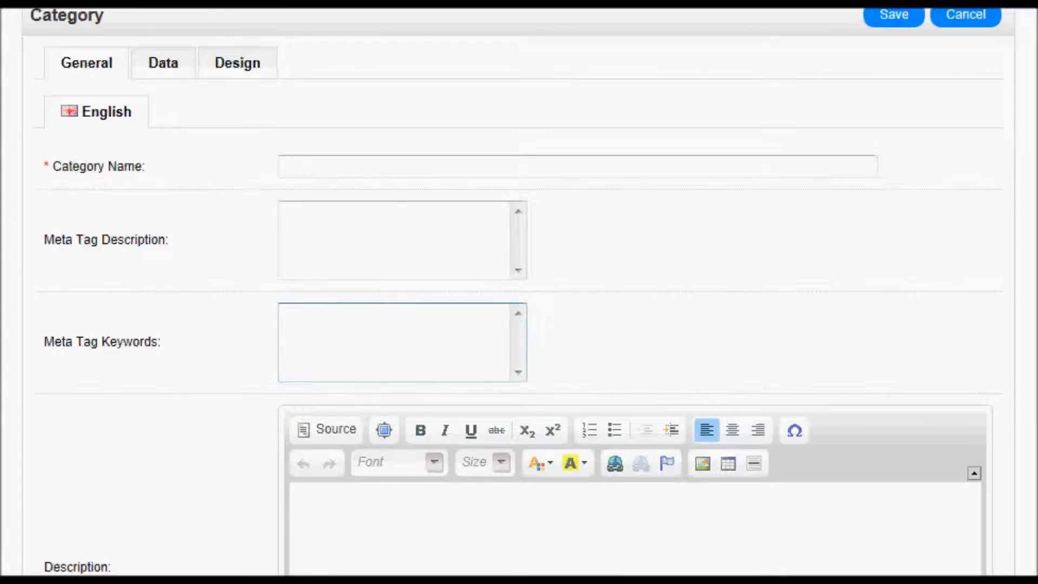
scroll(1032, 243, up, 3)
Review the available parent categories in the new category's data settings, leaving the choice at None
click(161, 149)
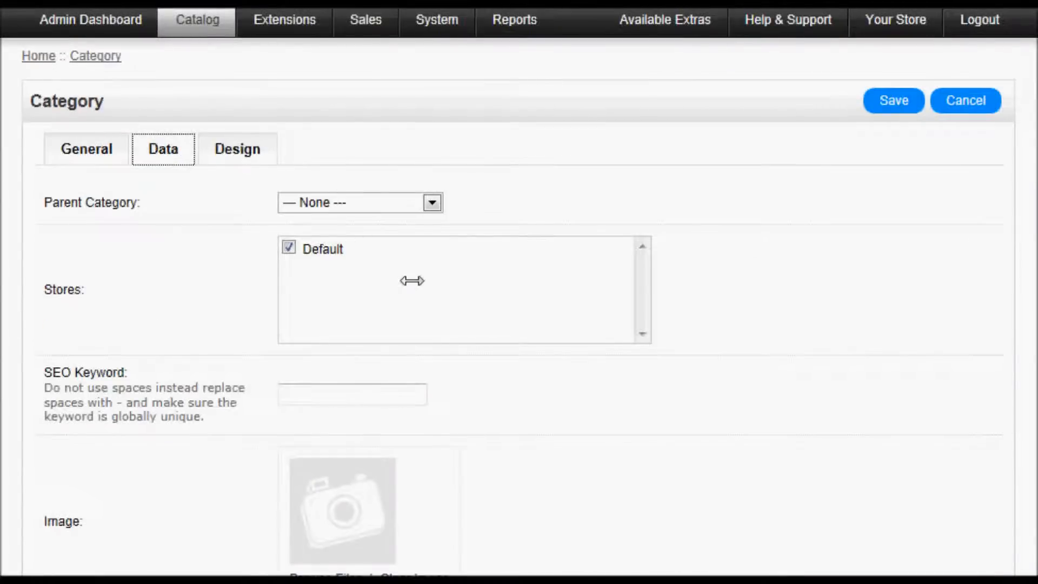
click(419, 203)
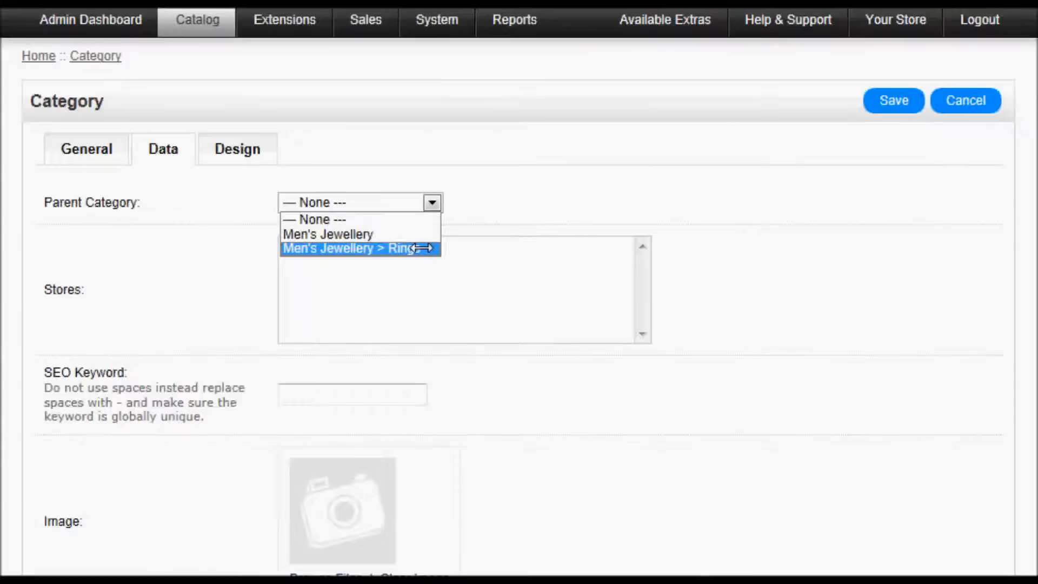
click(335, 281)
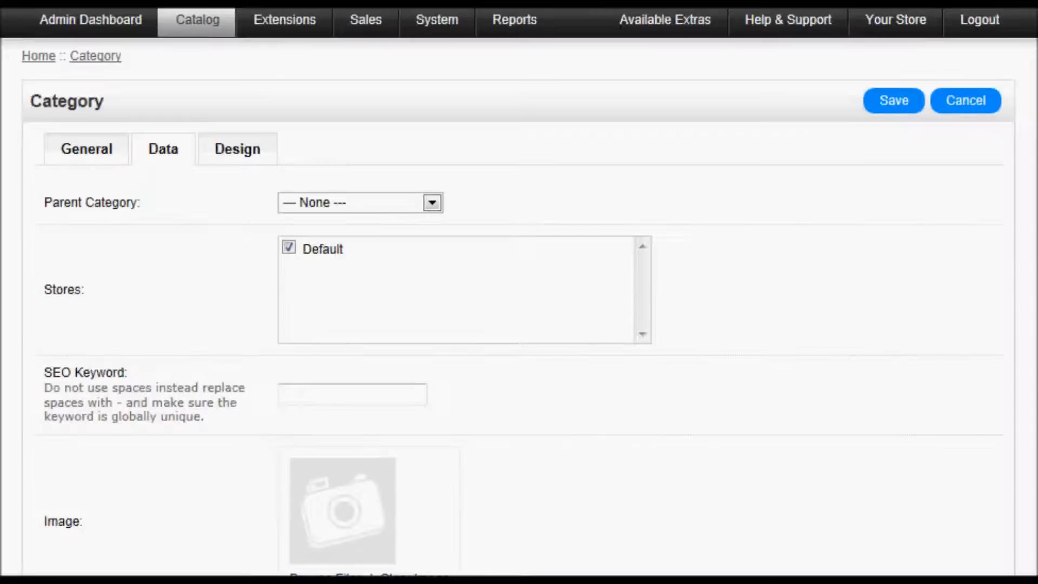
scroll(519, 292, down, 1)
scroll(519, 292, down, 3)
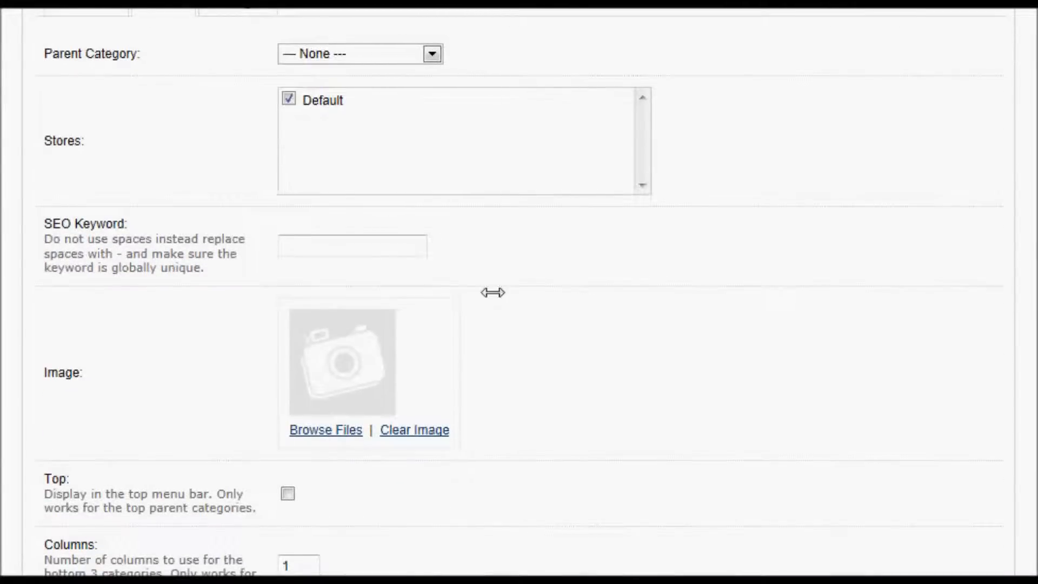
Set the new category's SEO keyword to cheap-mens-watches
click(301, 254)
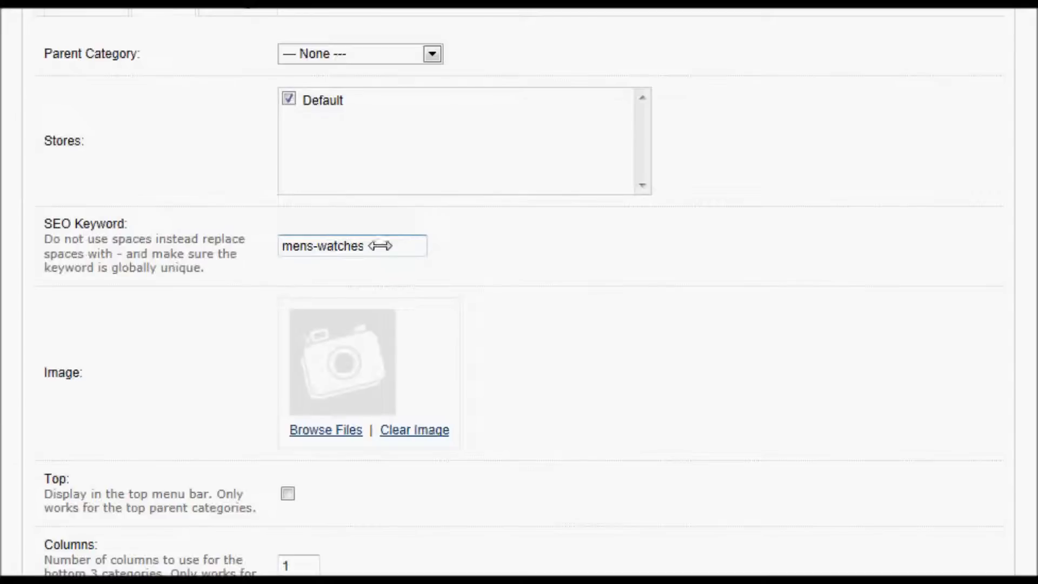
text(-)
key(BackSpace)
text(-)
text(cheap)
text(-)
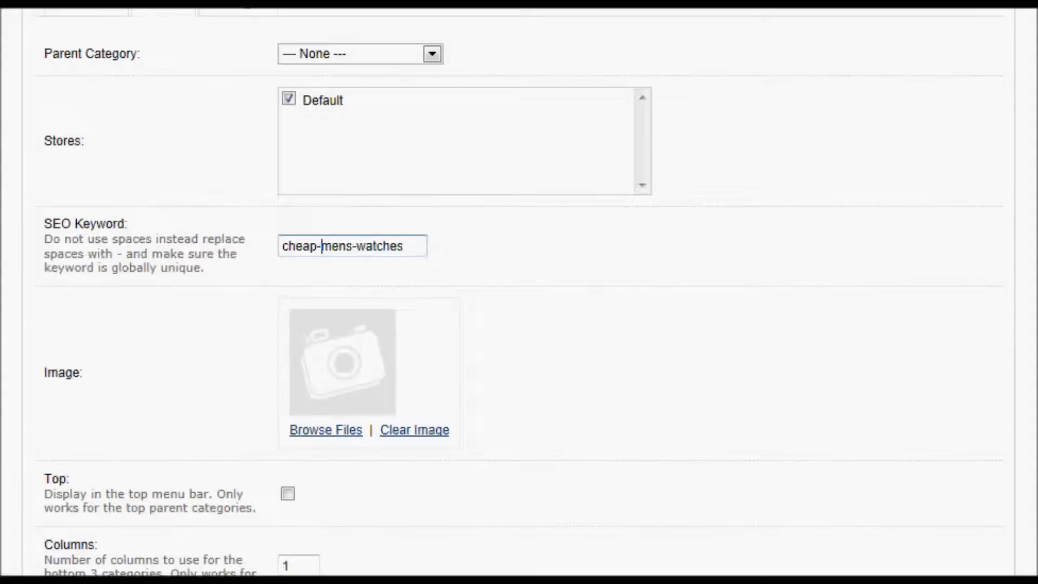
Review the new category's image, top menu bar, columns, sort order and status settings
scroll(519, 292, down, 3)
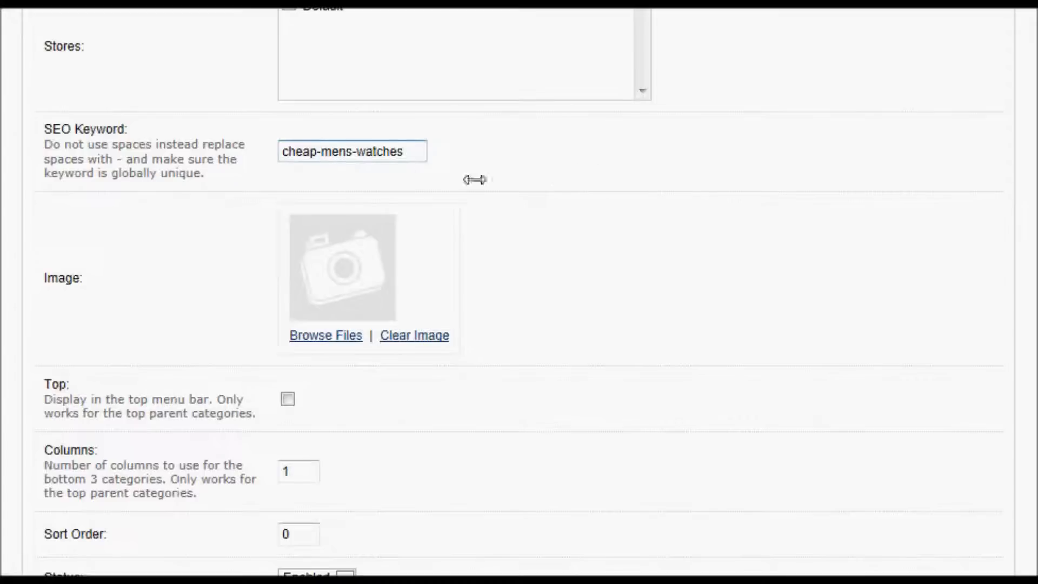
click(289, 399)
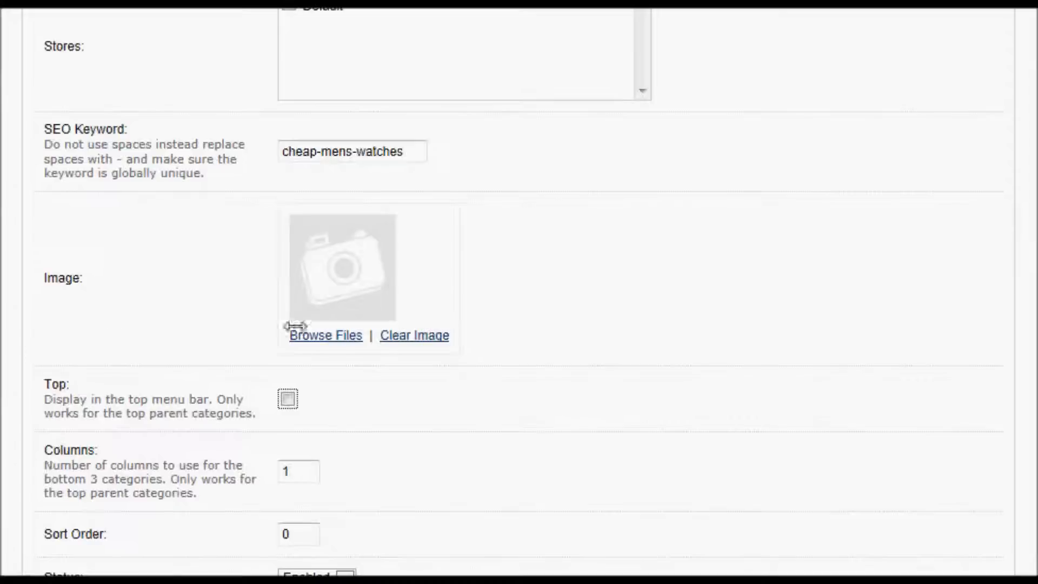
click(487, 338)
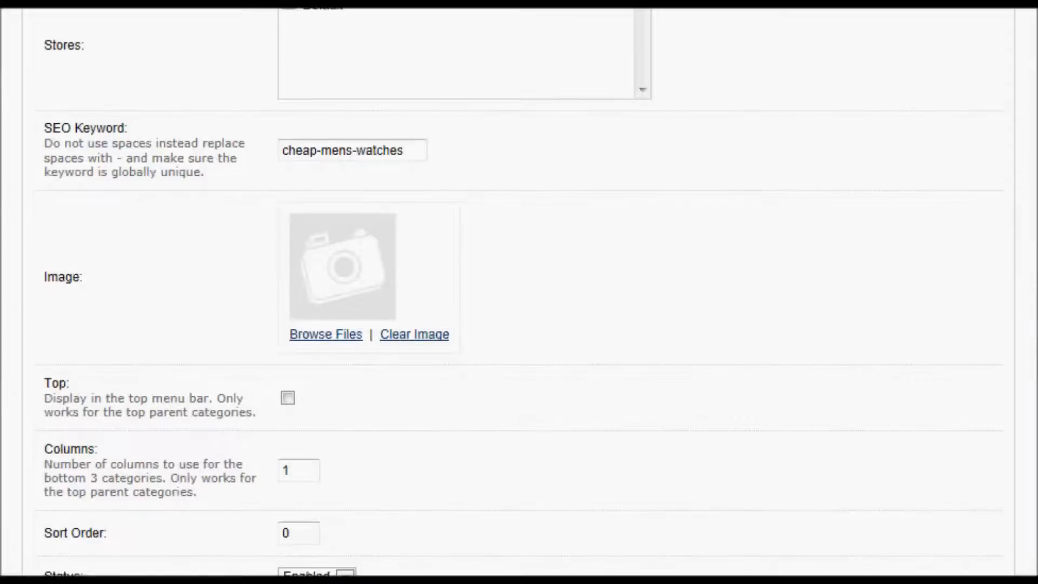
scroll(871, 359, down, 2)
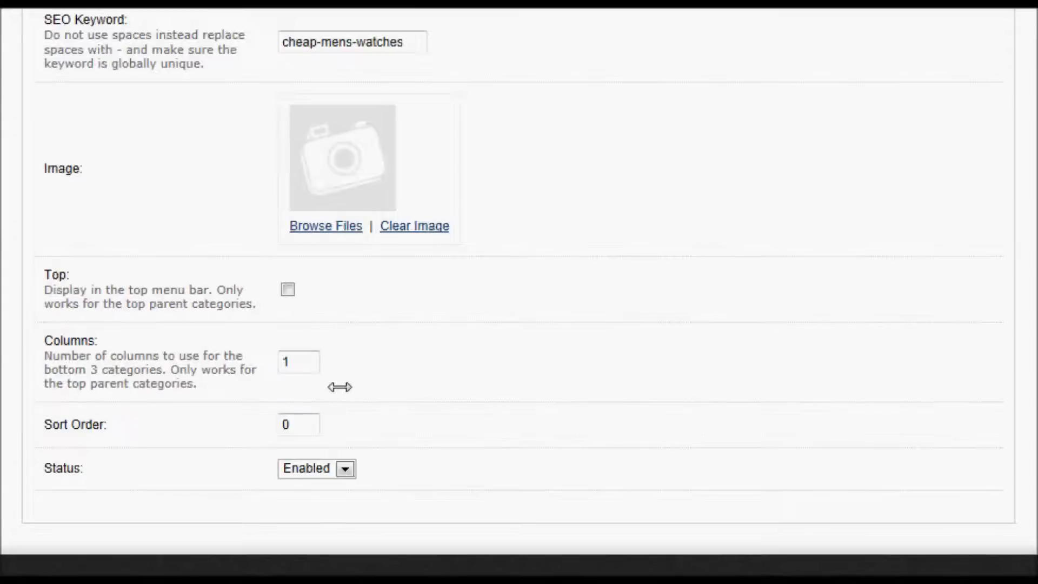
double_click(297, 363)
double_click(284, 424)
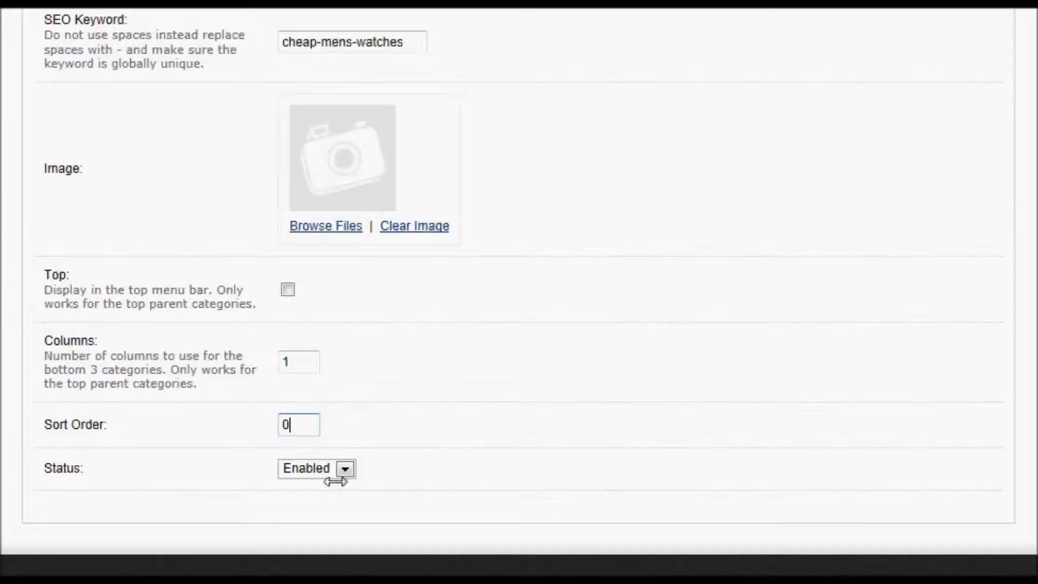
Check the layout override choices for the Default store, and return to the new category's general fields
drag(1034, 450, 1037, 216)
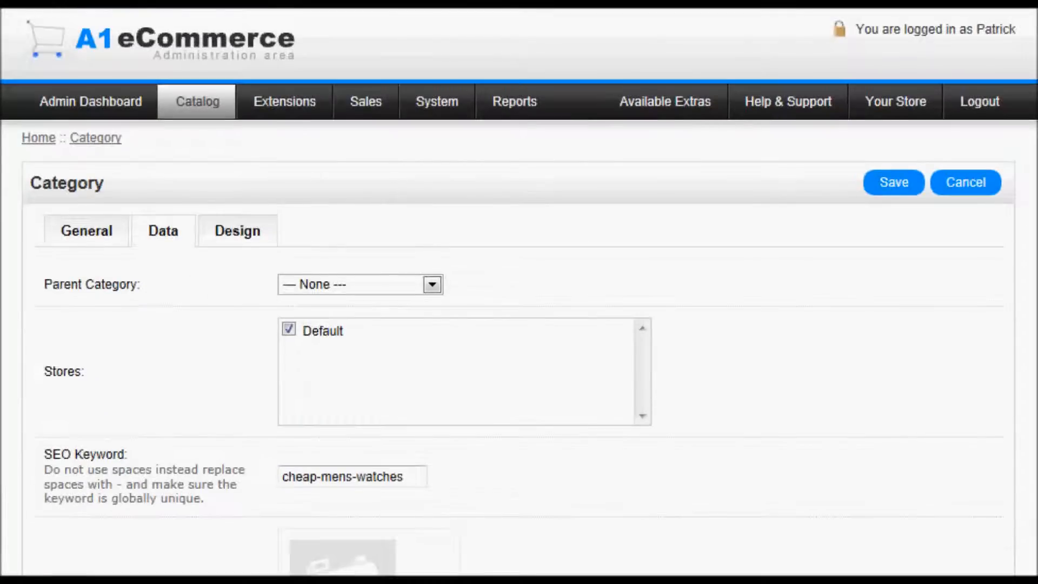
click(222, 228)
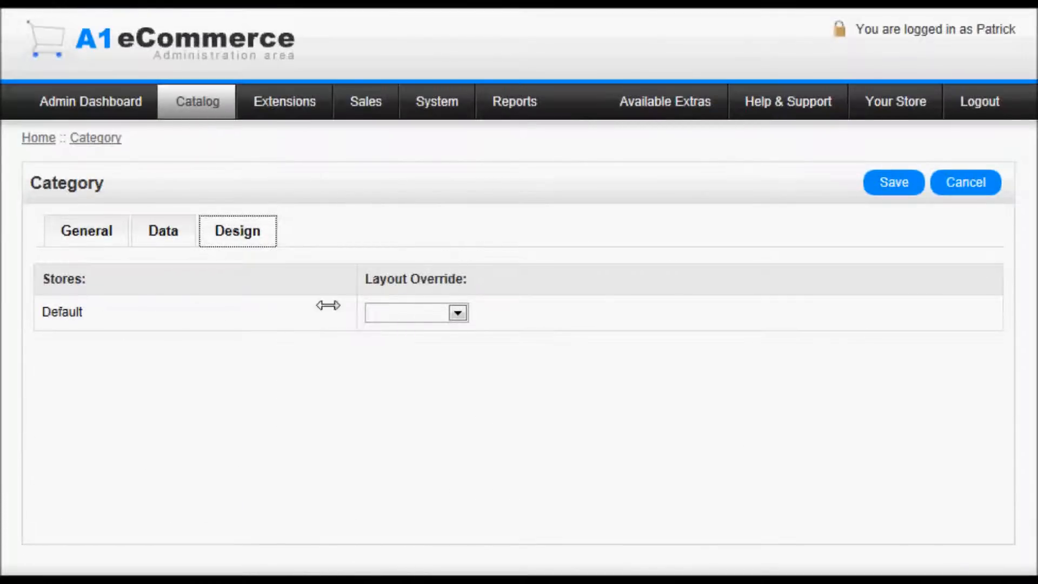
click(459, 313)
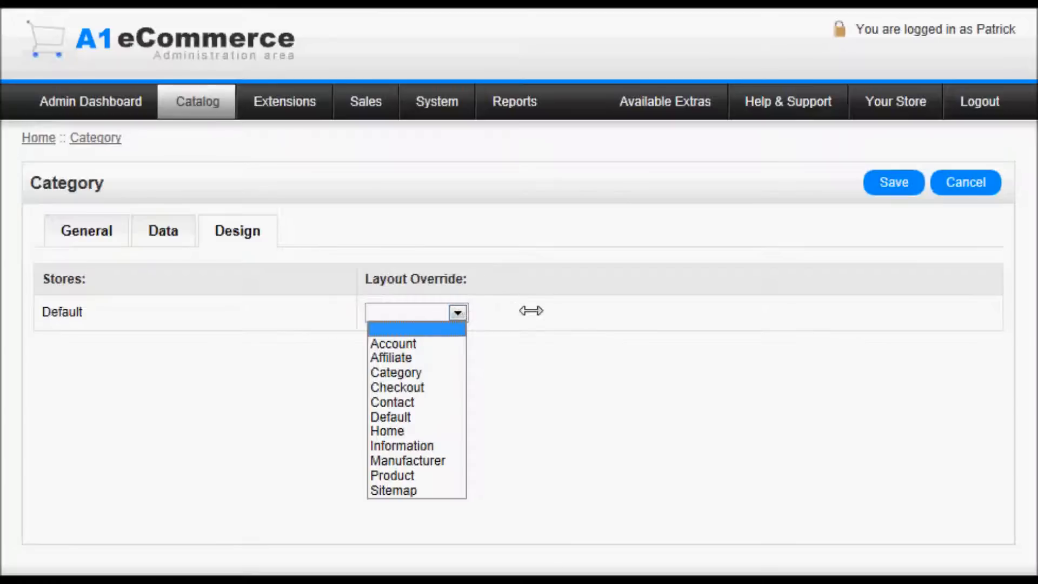
click(607, 303)
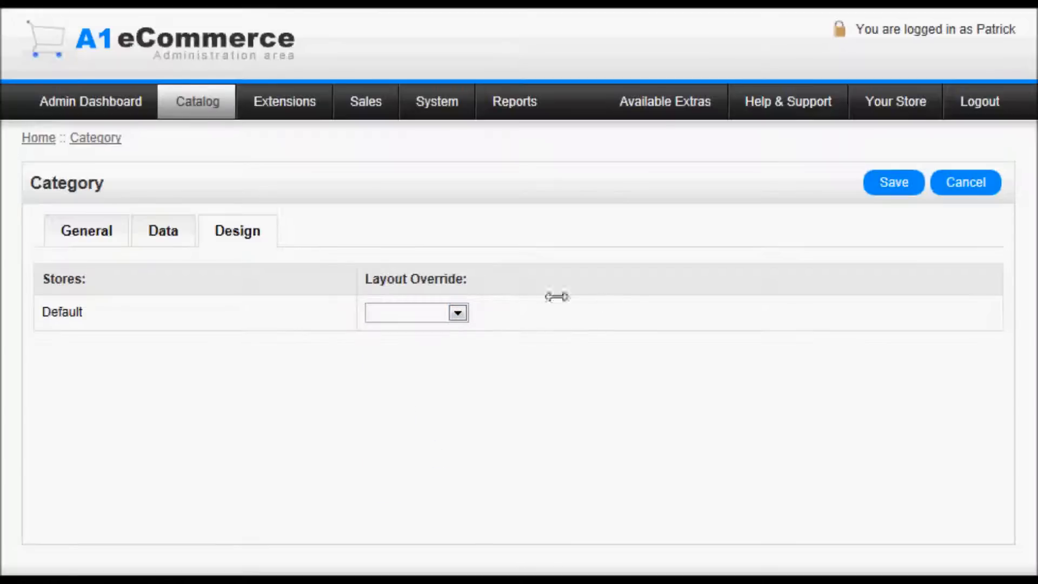
click(162, 230)
click(89, 230)
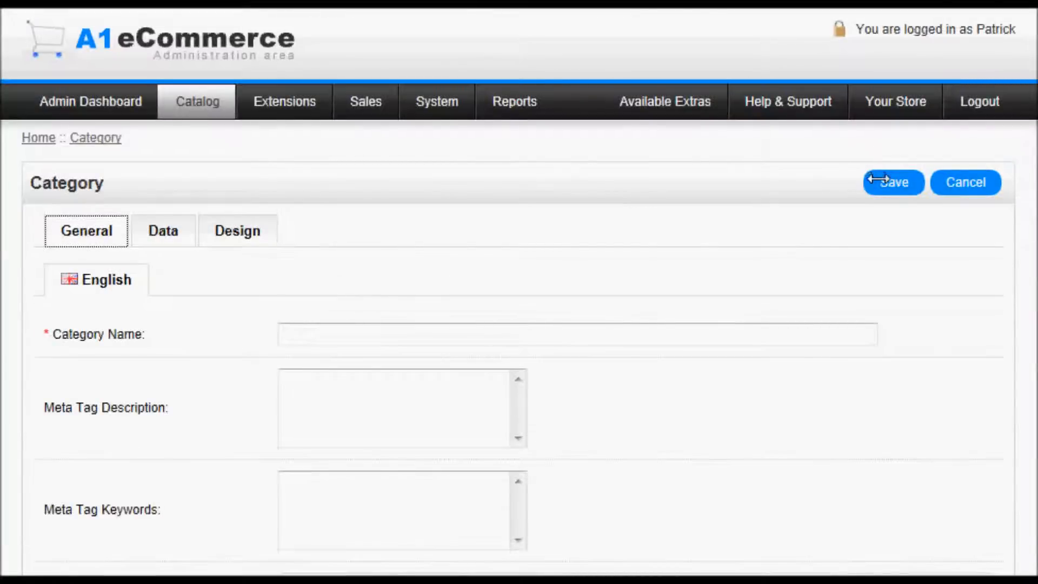